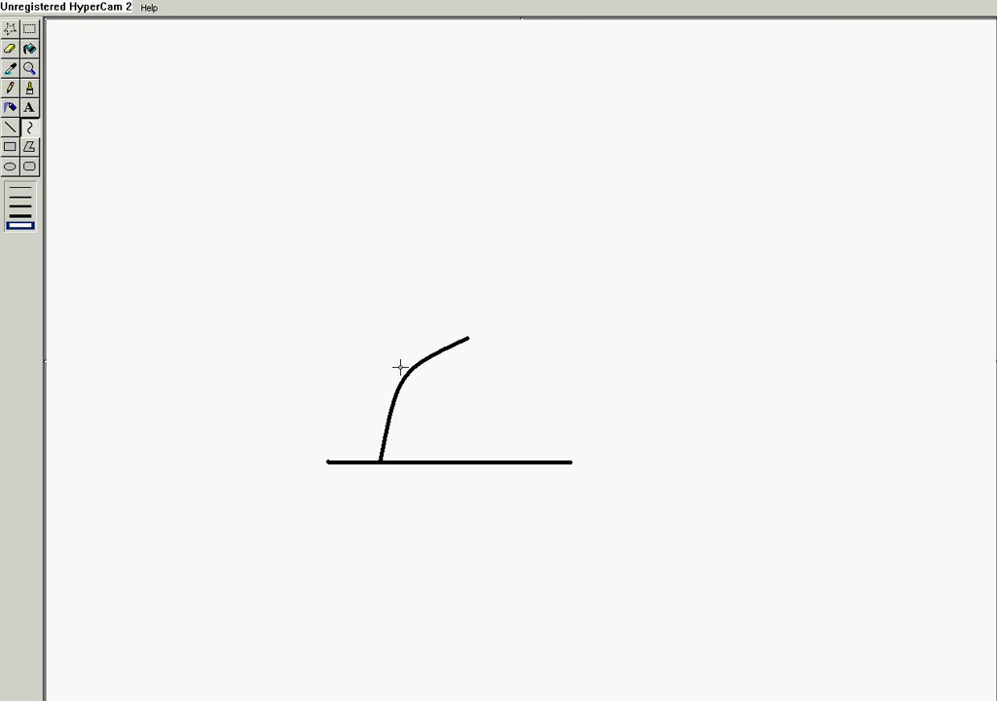
# - Finish the dome-shaped body above the baseline with thick curves for its front, right side and outer left edge
pyautogui.moveTo(400, 367)
pyautogui.mouseDown()
pyautogui.moveTo(420, 328)
pyautogui.moveTo(427, 344)
pyautogui.mouseUp()
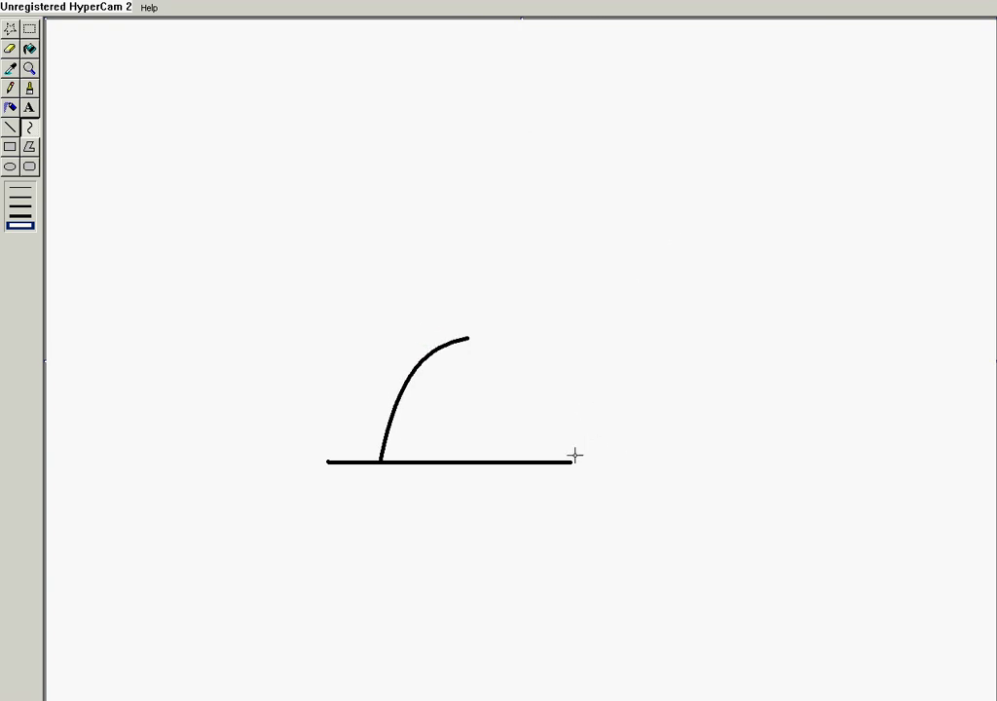
pyautogui.moveTo(569, 463); pyautogui.dragTo(468, 338)
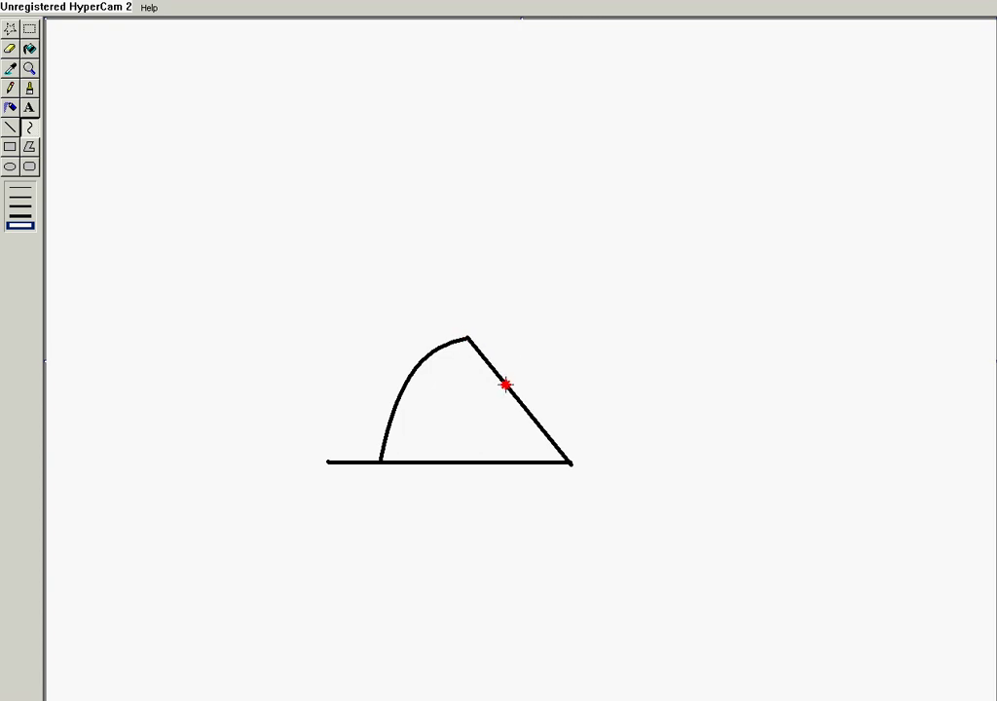
pyautogui.moveTo(504, 385); pyautogui.dragTo(545, 347)
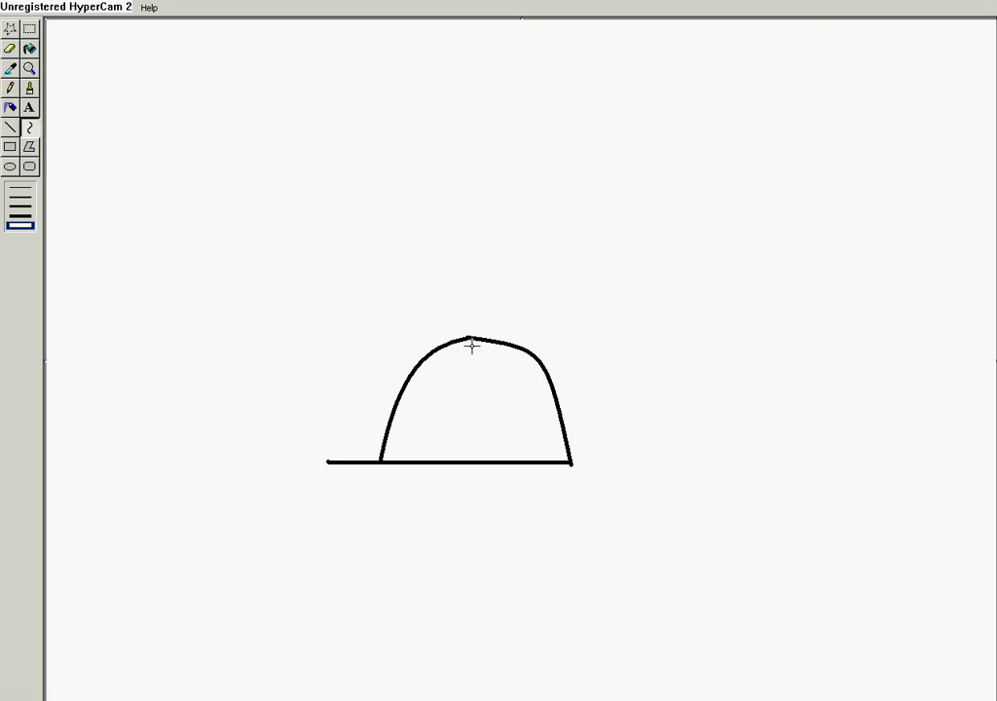
pyautogui.moveTo(470, 336); pyautogui.dragTo(329, 460)
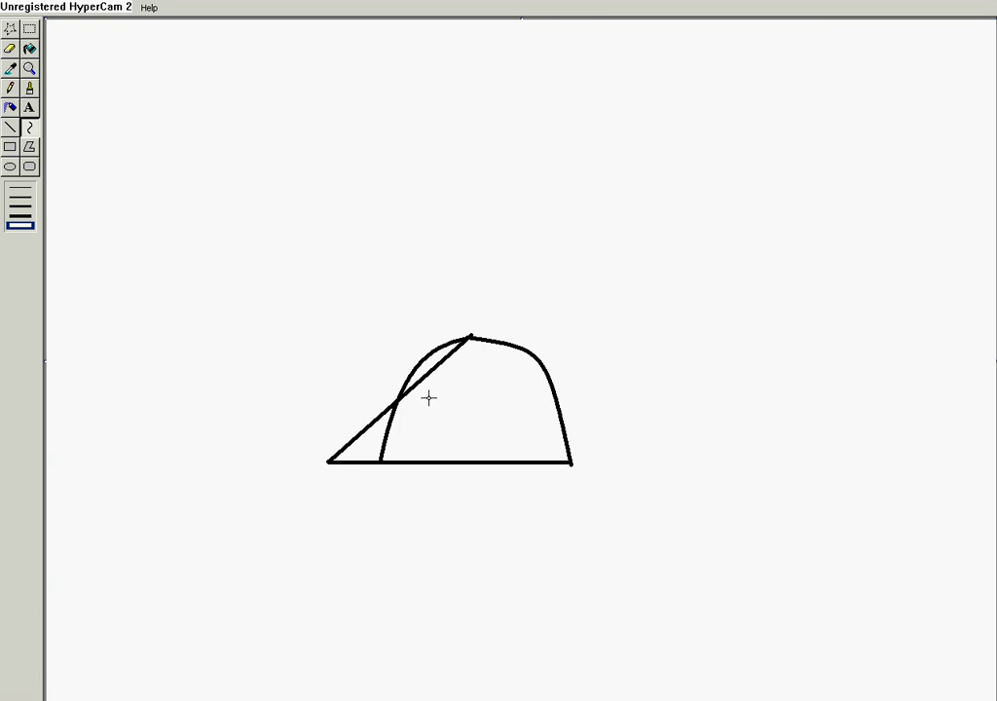
pyautogui.moveTo(431, 377); pyautogui.dragTo(386, 341)
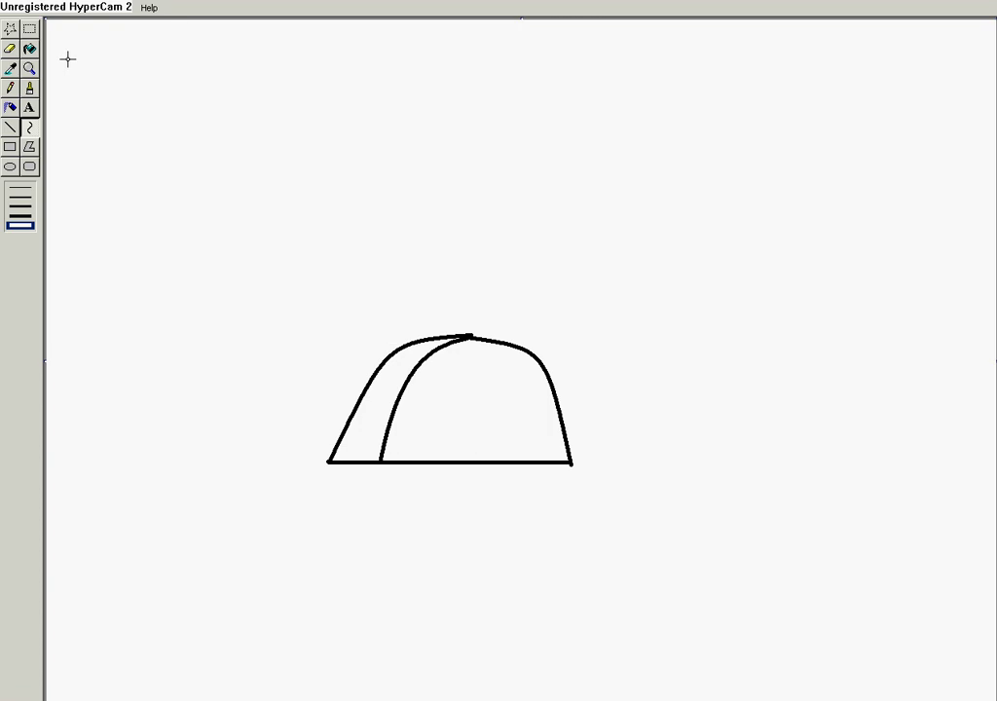
# - Draw four tall, overlapping unfilled ellipses side by side along the top of the dome as a crest
pyautogui.click(10, 167)
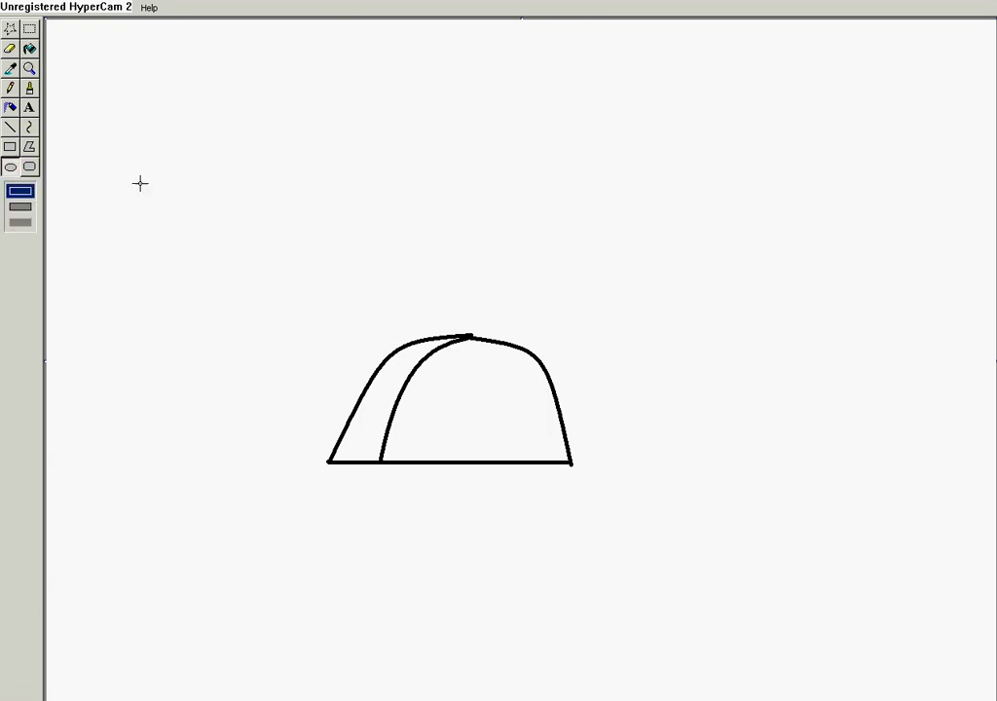
pyautogui.click(29, 68)
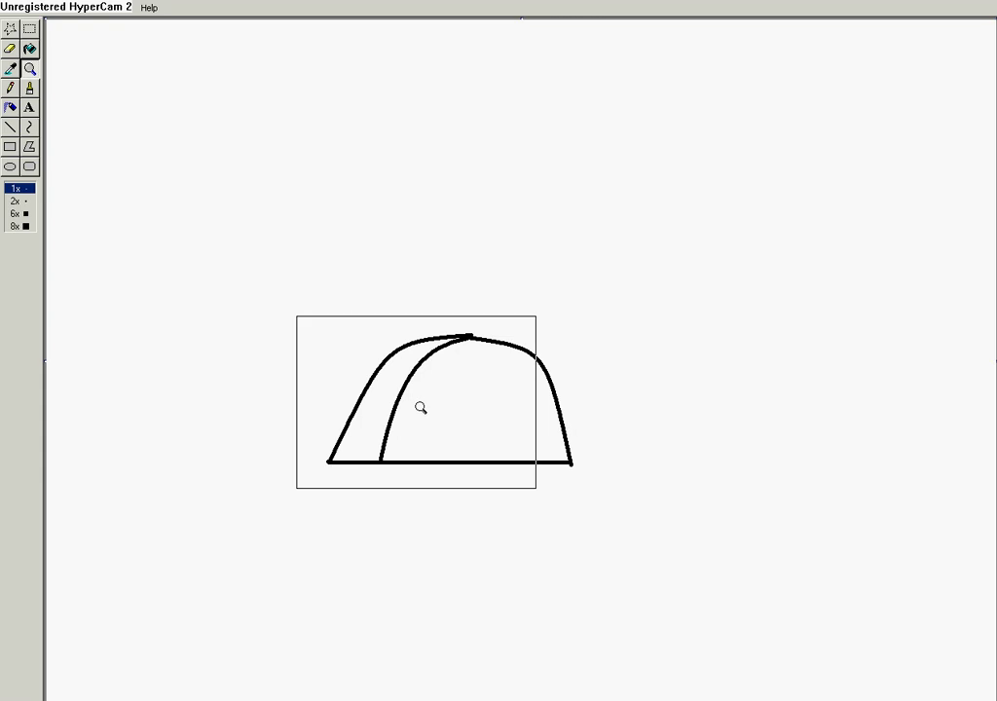
pyautogui.click(461, 338)
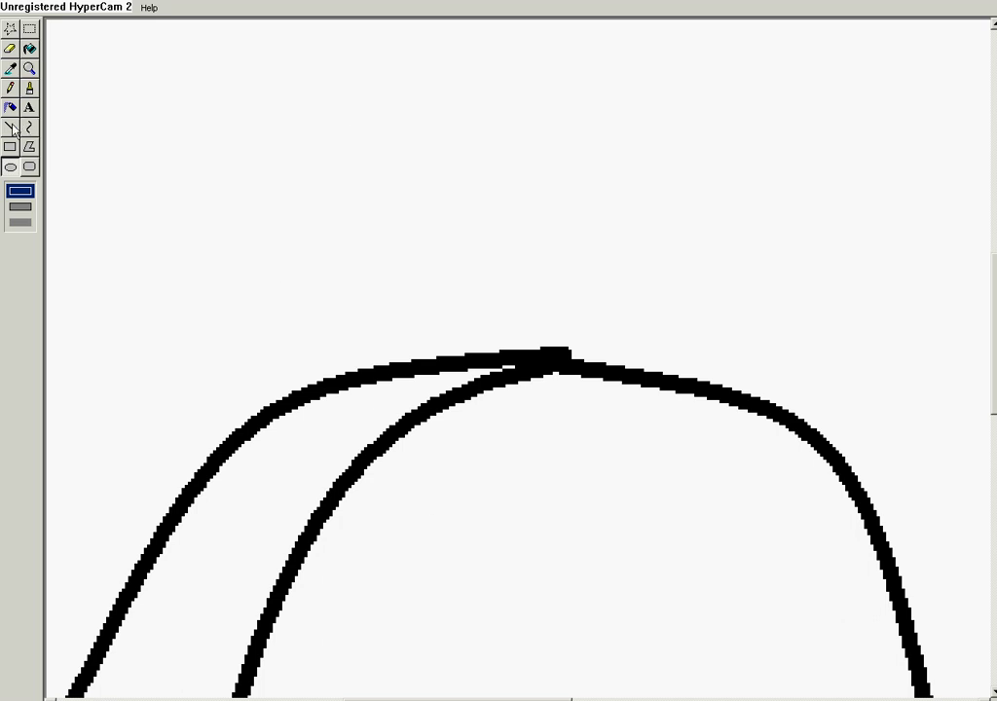
pyautogui.click(11, 128)
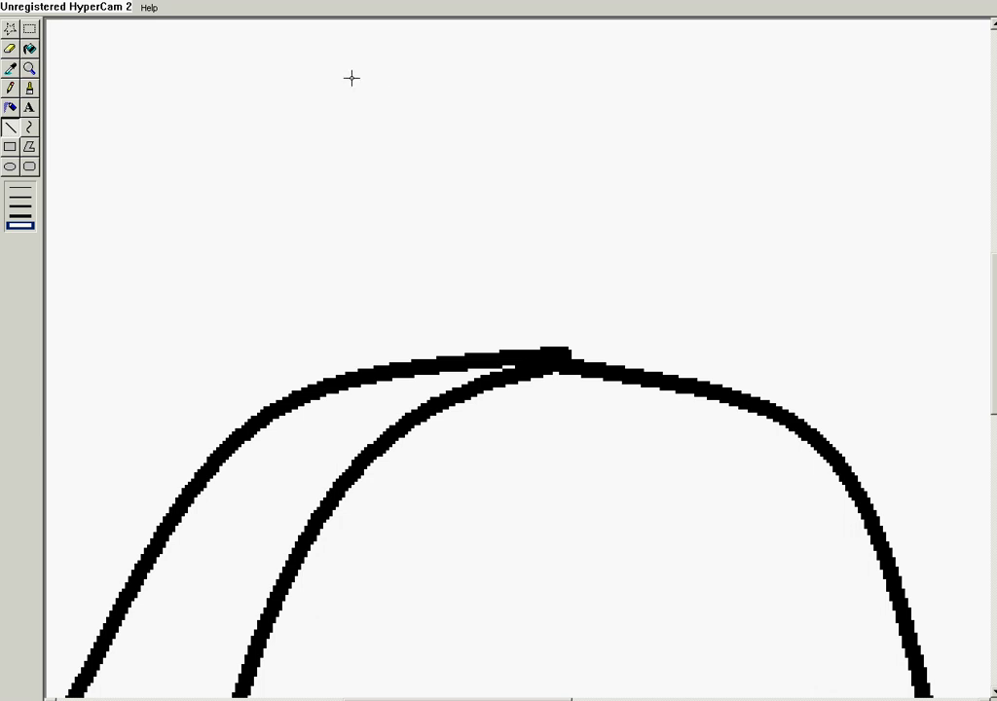
pyautogui.click(11, 167)
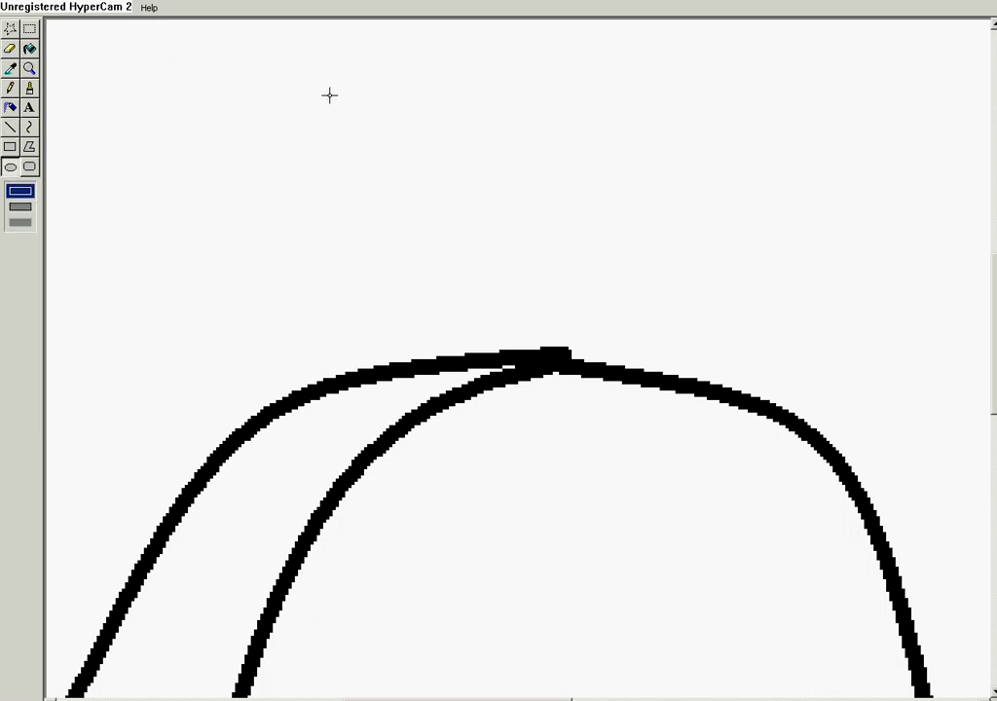
pyautogui.moveTo(329, 94); pyautogui.dragTo(483, 440)
pyautogui.moveTo(434, 104); pyautogui.dragTo(550, 374)
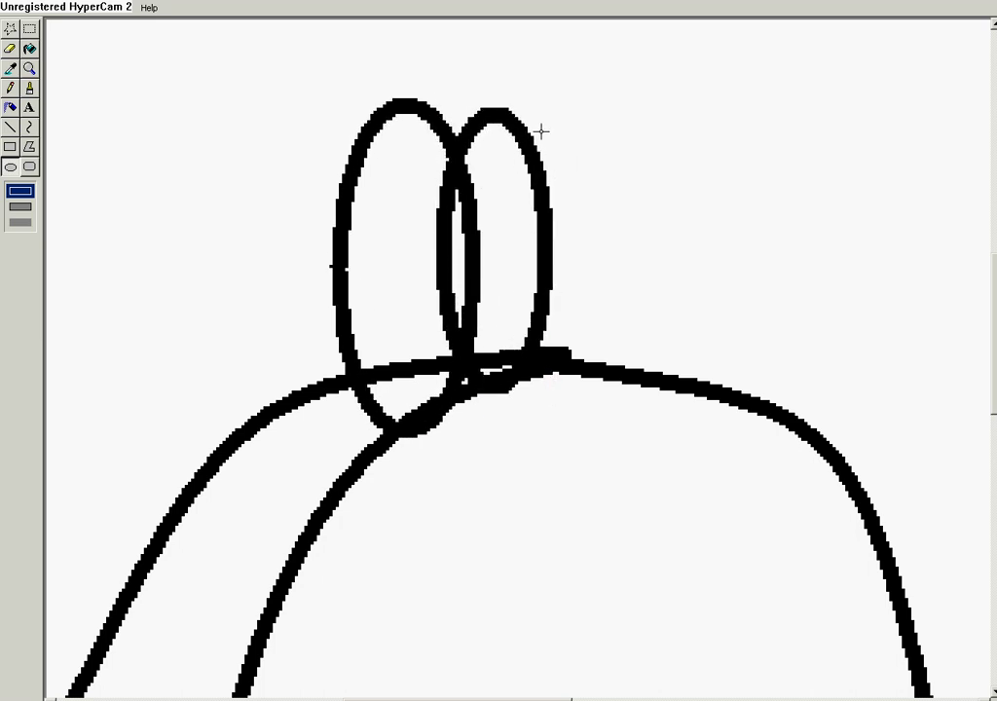
pyautogui.moveTo(519, 109); pyautogui.dragTo(668, 398)
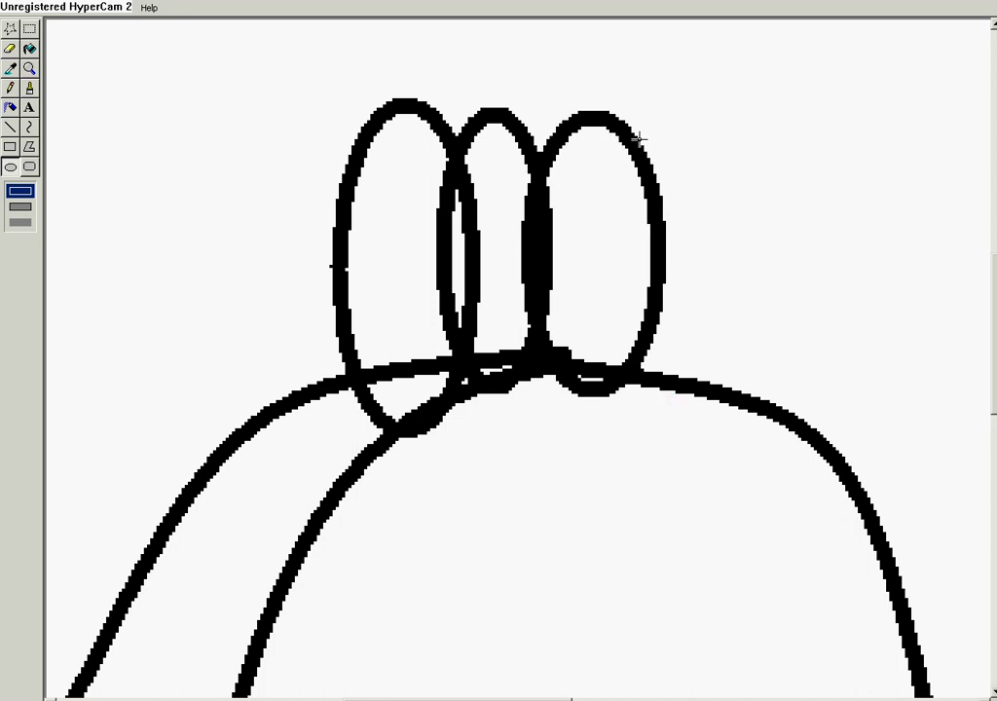
pyautogui.moveTo(630, 139); pyautogui.dragTo(730, 405)
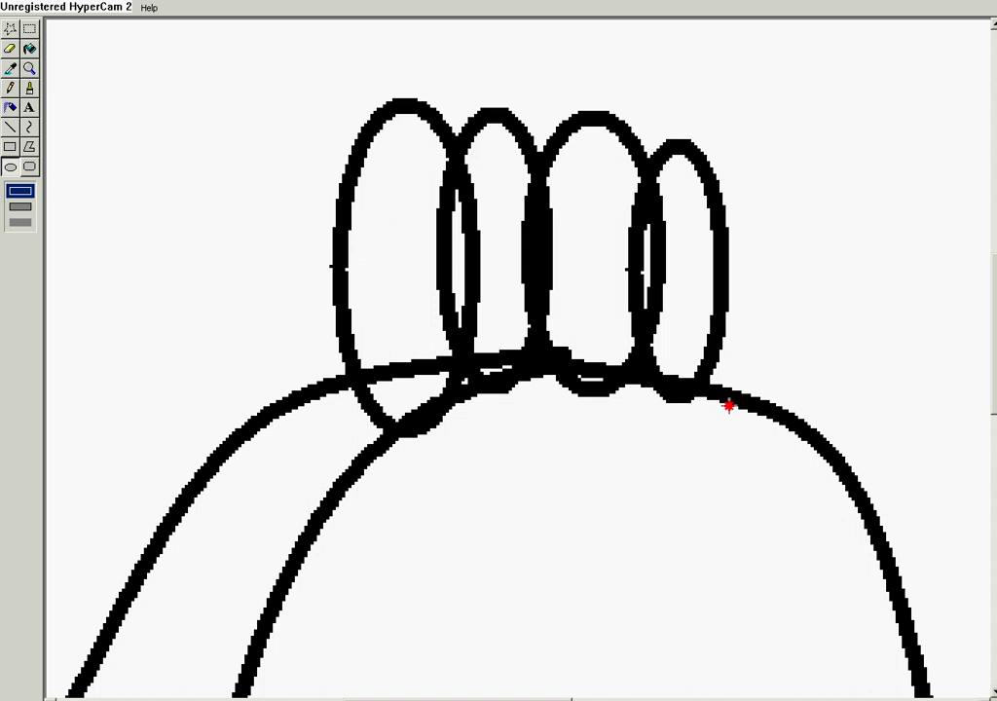
# - Brush away the overlapping ellipse lines inside the crest, leaving a single scalloped outline
pyautogui.click(25, 87)
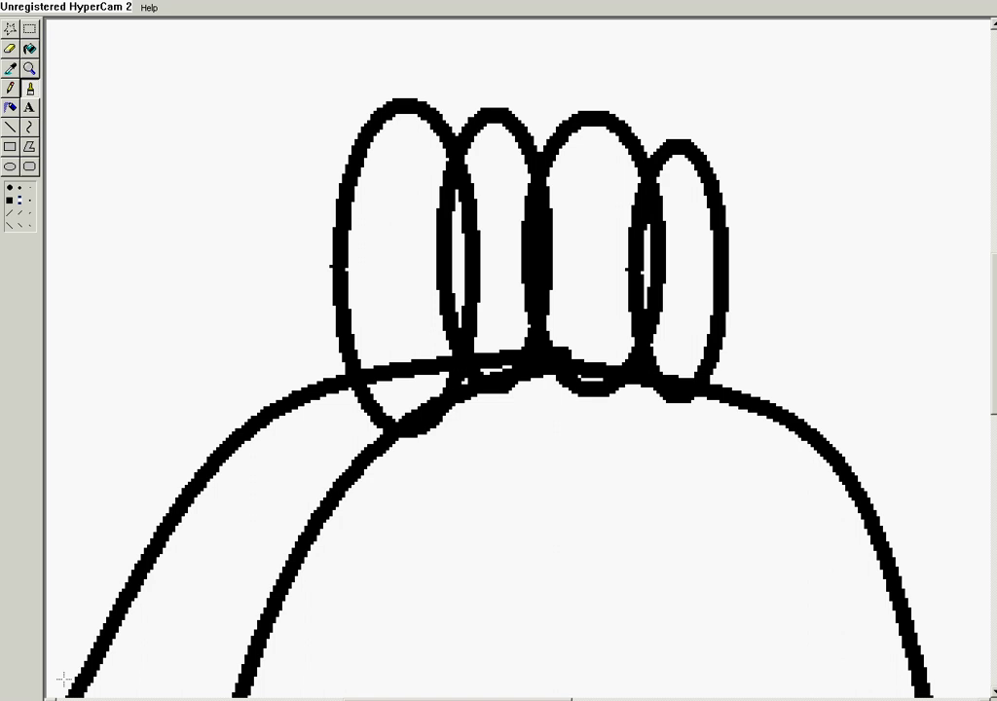
pyautogui.moveTo(455, 174)
pyautogui.mouseDown()
pyautogui.moveTo(453, 164)
pyautogui.moveTo(454, 273)
pyautogui.moveTo(443, 281)
pyautogui.moveTo(435, 197)
pyautogui.moveTo(462, 185)
pyautogui.moveTo(473, 229)
pyautogui.moveTo(472, 178)
pyautogui.moveTo(476, 278)
pyautogui.moveTo(452, 347)
pyautogui.moveTo(369, 372)
pyautogui.moveTo(378, 379)
pyautogui.moveTo(535, 348)
pyautogui.moveTo(535, 195)
pyautogui.moveTo(525, 169)
pyautogui.moveTo(561, 176)
pyautogui.moveTo(531, 223)
pyautogui.moveTo(559, 211)
pyautogui.moveTo(514, 211)
pyautogui.moveTo(519, 312)
pyautogui.moveTo(469, 336)
pyautogui.moveTo(436, 327)
pyautogui.moveTo(467, 319)
pyautogui.moveTo(485, 289)
pyautogui.moveTo(466, 254)
pyautogui.moveTo(541, 234)
pyautogui.moveTo(538, 323)
pyautogui.moveTo(556, 337)
pyautogui.moveTo(540, 338)
pyautogui.mouseUp()
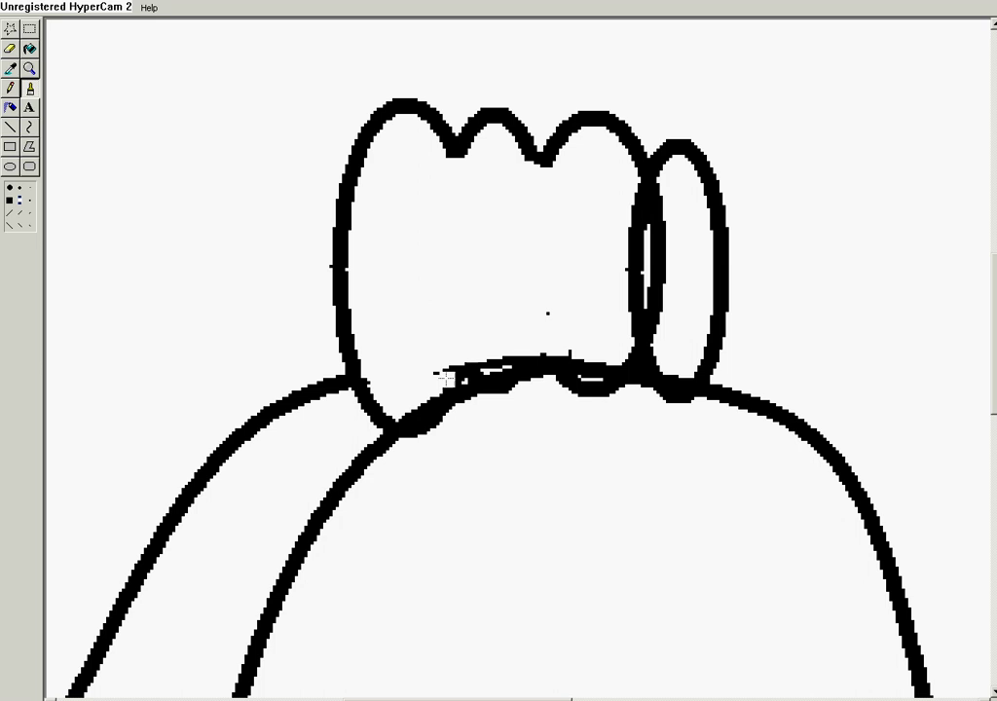
pyautogui.moveTo(447, 374); pyautogui.dragTo(489, 358)
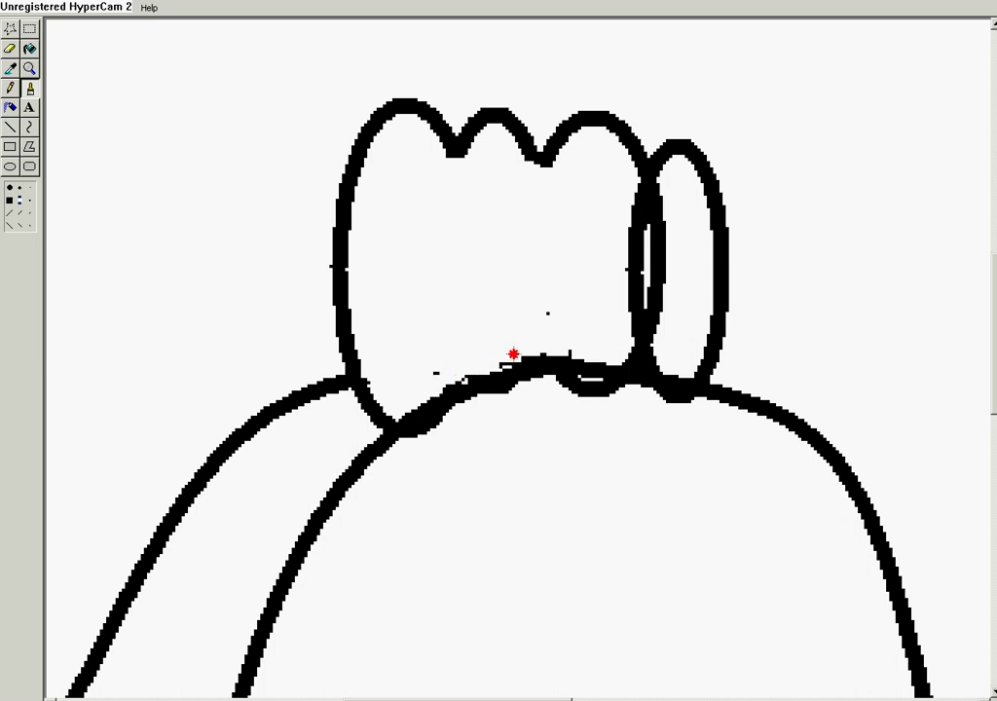
pyautogui.moveTo(651, 208)
pyautogui.mouseDown()
pyautogui.moveTo(648, 196)
pyautogui.moveTo(665, 187)
pyautogui.moveTo(645, 225)
pyautogui.moveTo(645, 207)
pyautogui.moveTo(652, 249)
pyautogui.moveTo(632, 294)
pyautogui.moveTo(632, 236)
pyautogui.moveTo(647, 200)
pyautogui.moveTo(655, 230)
pyautogui.moveTo(641, 249)
pyautogui.moveTo(661, 229)
pyautogui.moveTo(627, 246)
pyautogui.moveTo(661, 260)
pyautogui.moveTo(650, 307)
pyautogui.moveTo(628, 332)
pyautogui.moveTo(661, 345)
pyautogui.moveTo(637, 345)
pyautogui.moveTo(637, 314)
pyautogui.moveTo(666, 324)
pyautogui.moveTo(537, 318)
pyautogui.moveTo(459, 354)
pyautogui.moveTo(451, 371)
pyautogui.mouseUp()
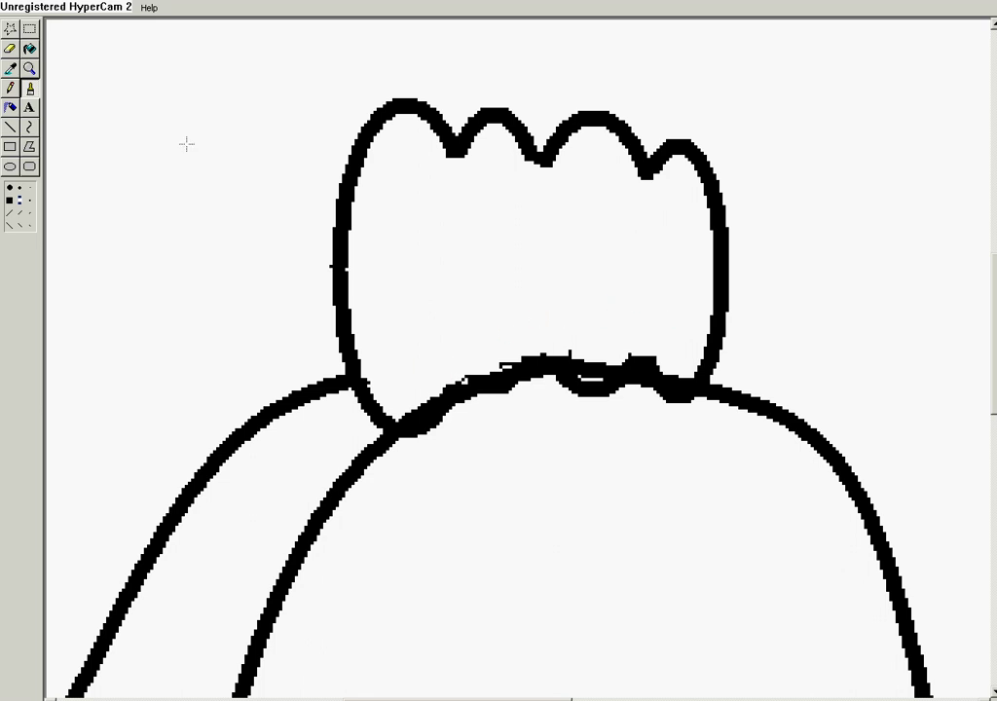
# - Draw three short, thick vertical lines downward from the notches between the crest's lobes
pyautogui.click(11, 127)
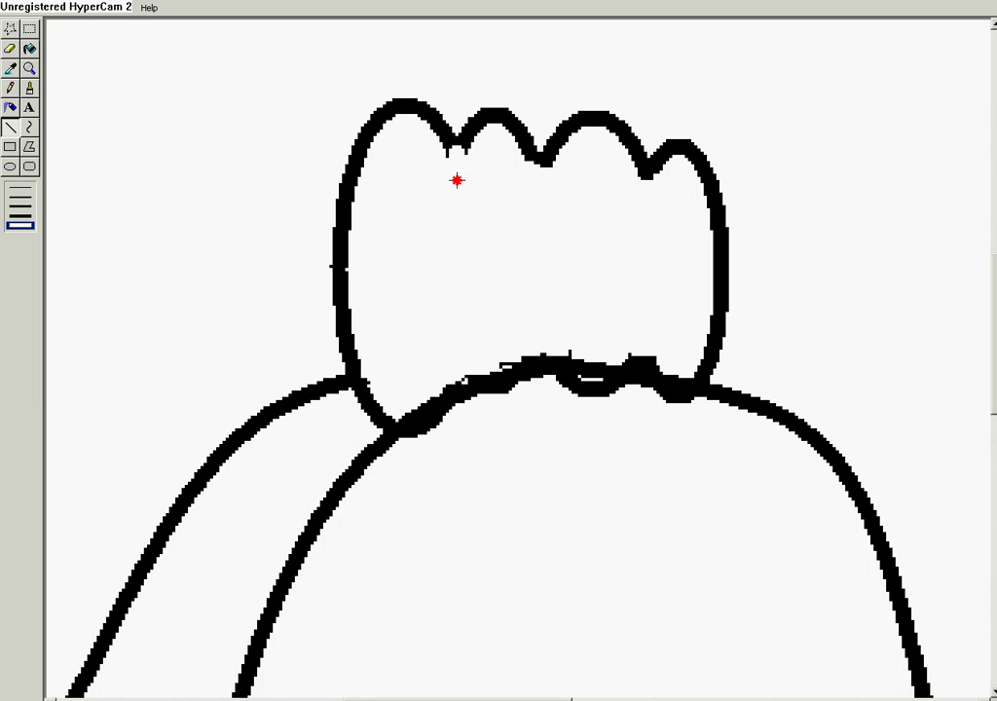
pyautogui.moveTo(449, 151); pyautogui.dragTo(463, 152)
pyautogui.moveTo(454, 148); pyautogui.dragTo(456, 230)
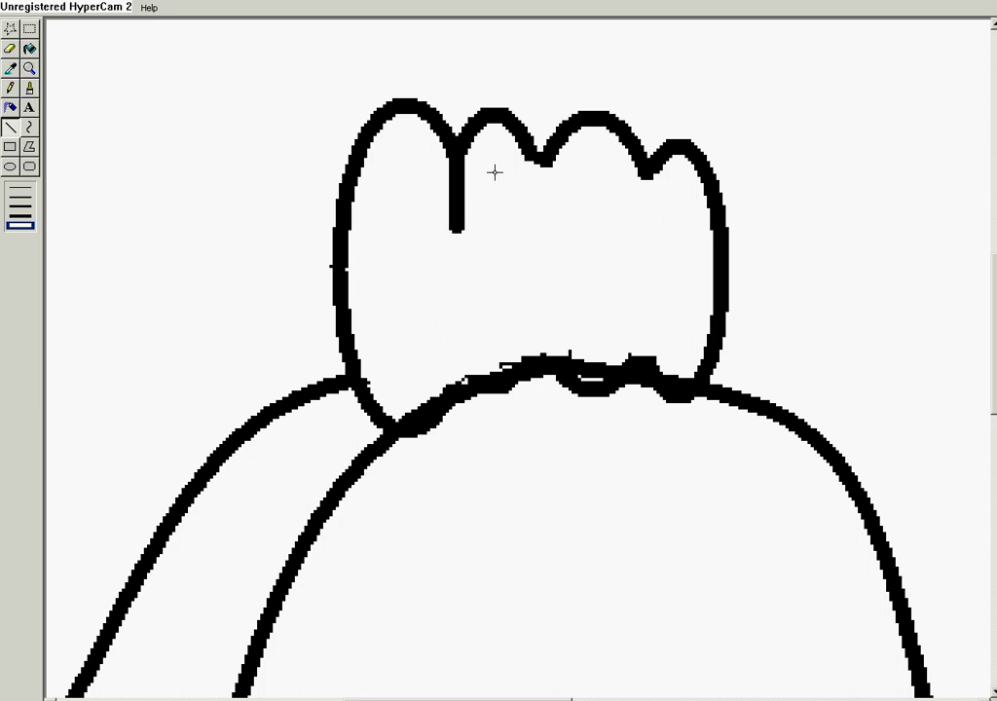
pyautogui.moveTo(537, 160); pyautogui.dragTo(536, 225)
pyautogui.moveTo(644, 171); pyautogui.dragTo(642, 241)
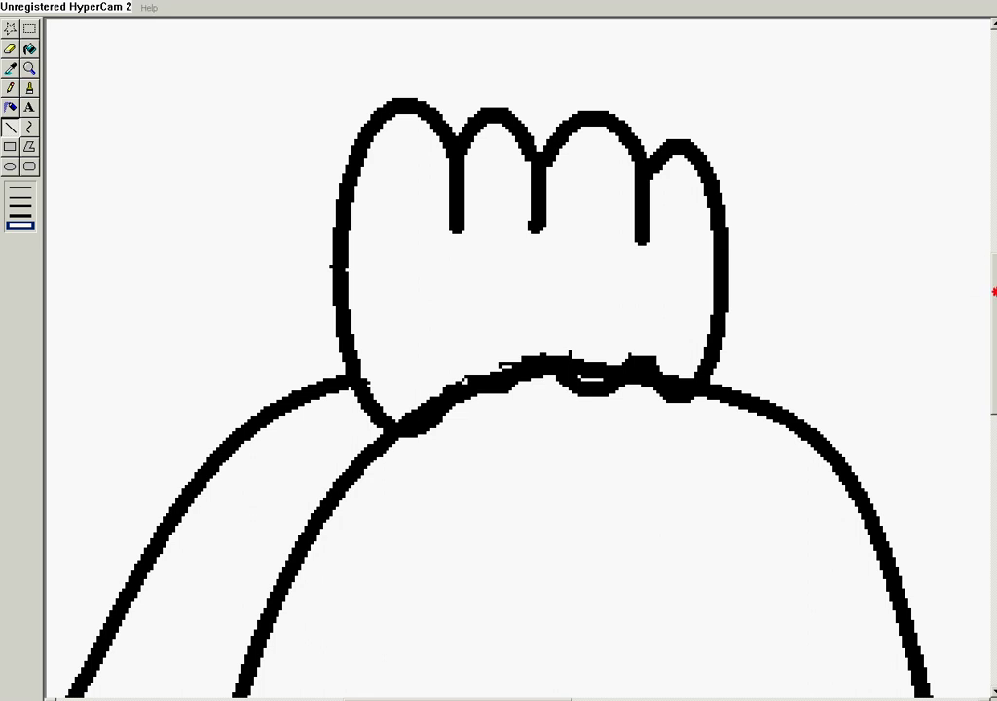
# - Draw two solid black upright oval eyes side by side in the upper half of the dome
pyautogui.moveTo(993, 307); pyautogui.dragTo(991, 355)
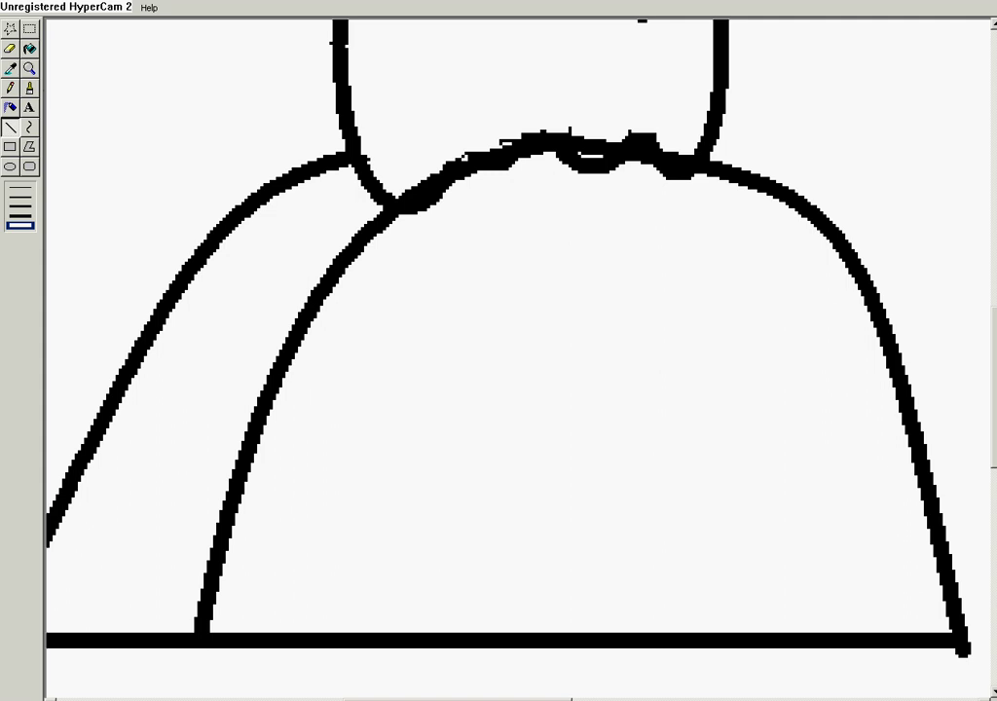
pyautogui.click(10, 167)
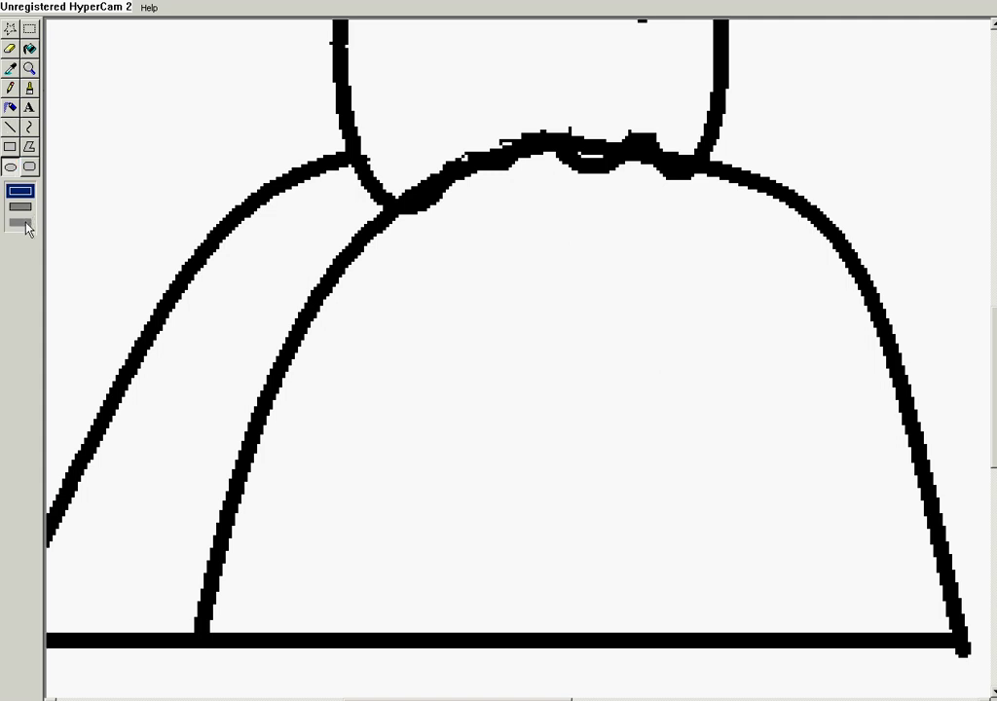
pyautogui.click(23, 223)
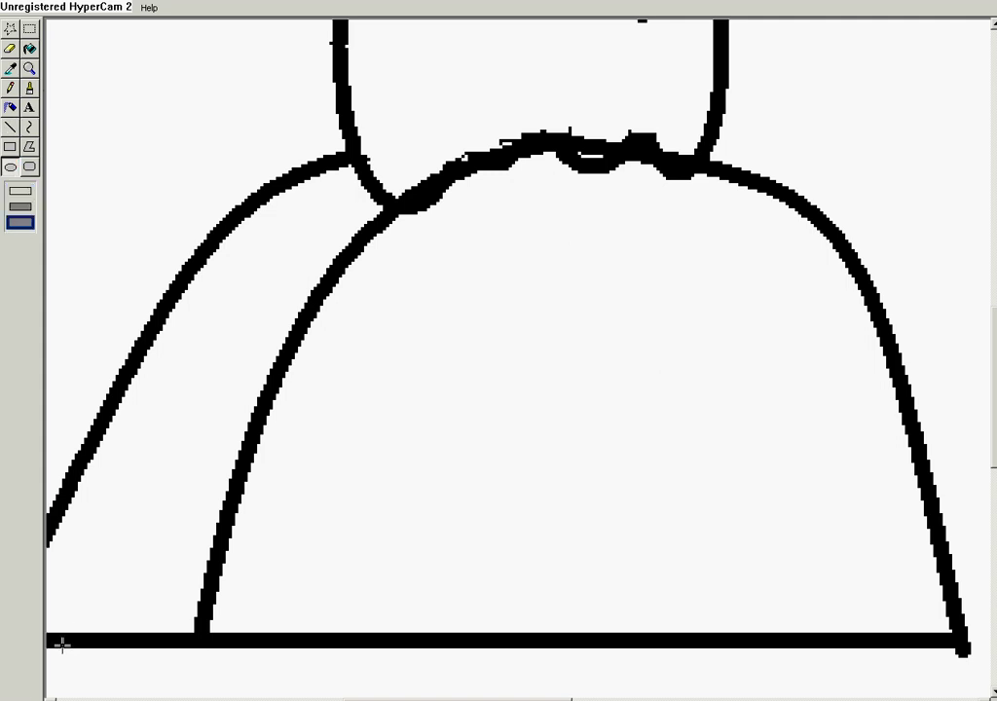
pyautogui.moveTo(421, 266); pyautogui.dragTo(519, 438)
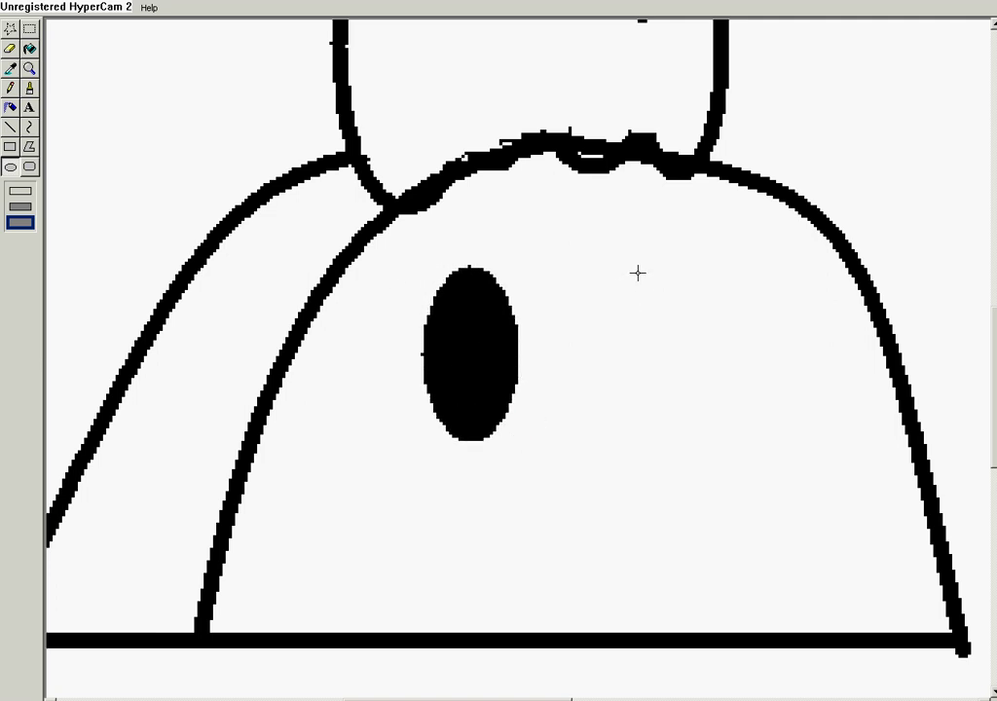
pyautogui.moveTo(637, 272); pyautogui.dragTo(742, 441)
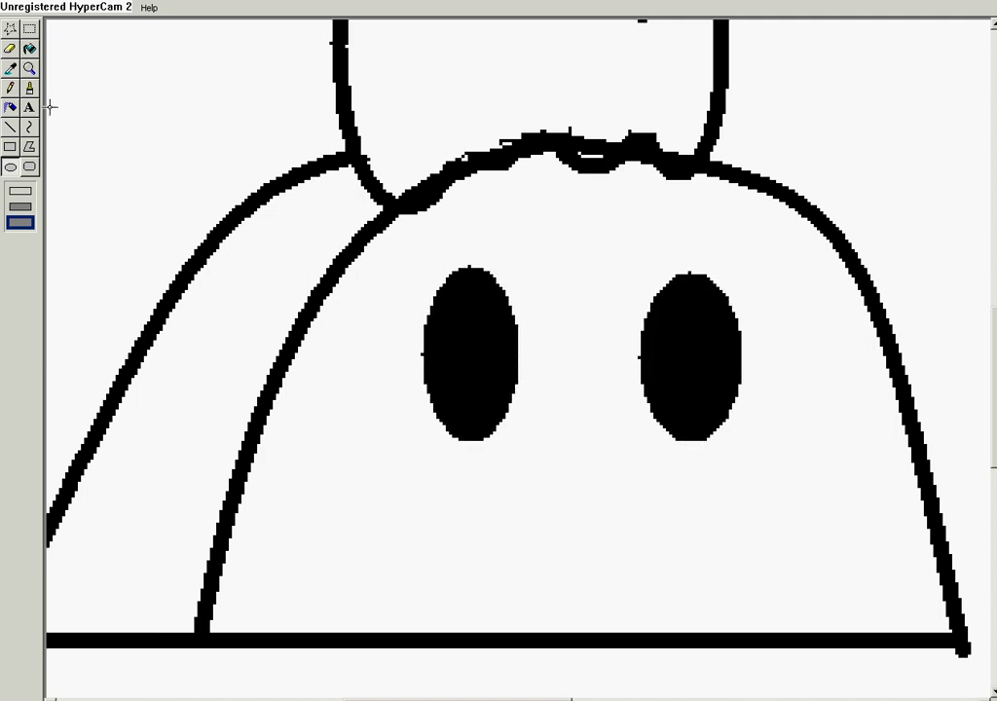
# - Draw a thick curved smile beneath the eyes, bent downward in the middle
pyautogui.click(32, 131)
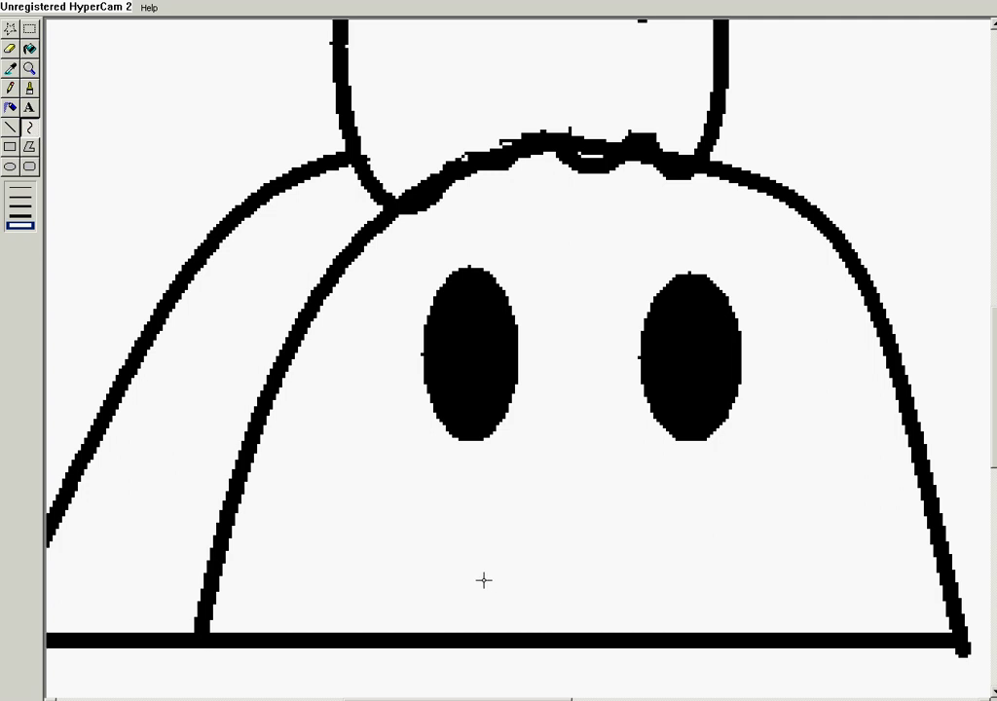
pyautogui.moveTo(413, 562); pyautogui.dragTo(735, 563)
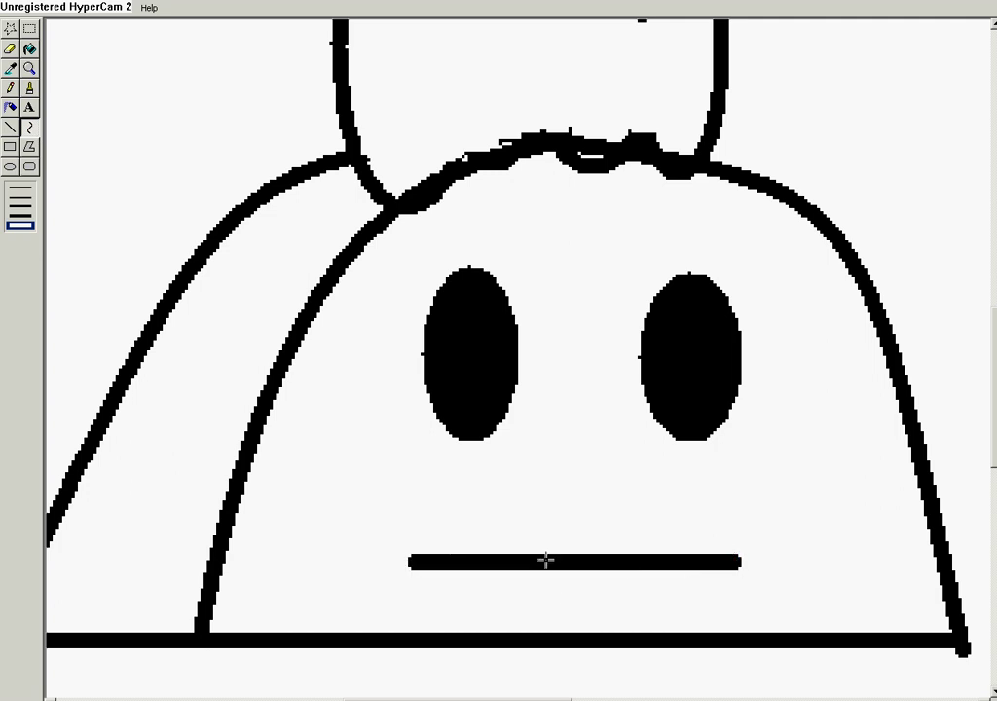
pyautogui.moveTo(545, 559); pyautogui.dragTo(550, 607)
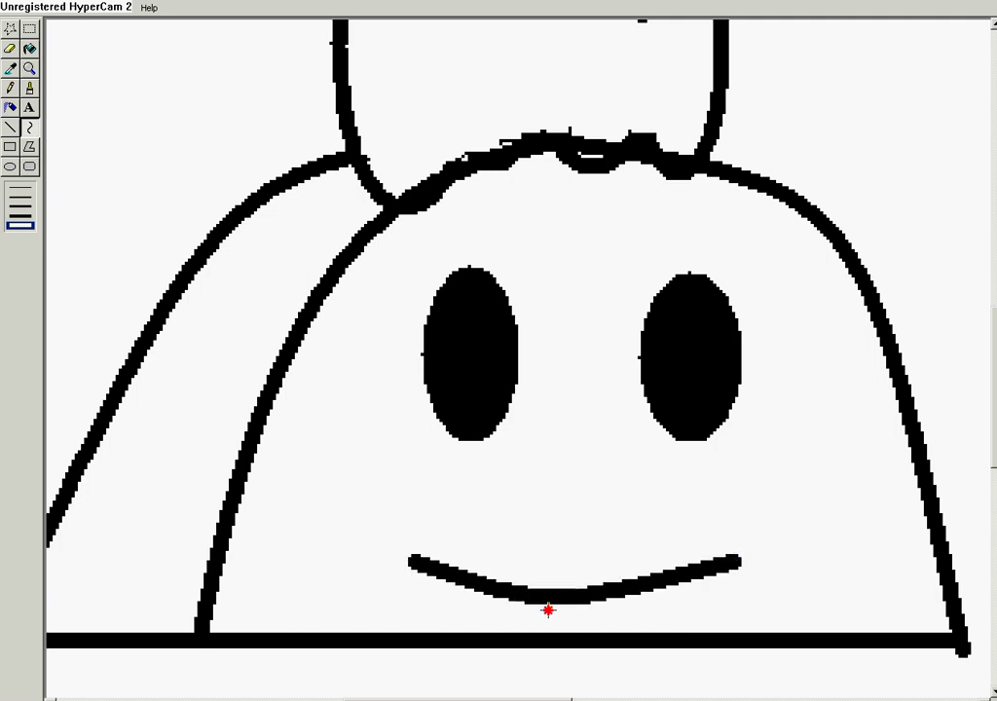
# - Clean up the dome's outline beneath the crest with the brush, removing stray marks and ellipse remnants and smoothing the gaps
pyautogui.click(30, 68)
pyautogui.click(203, 210)
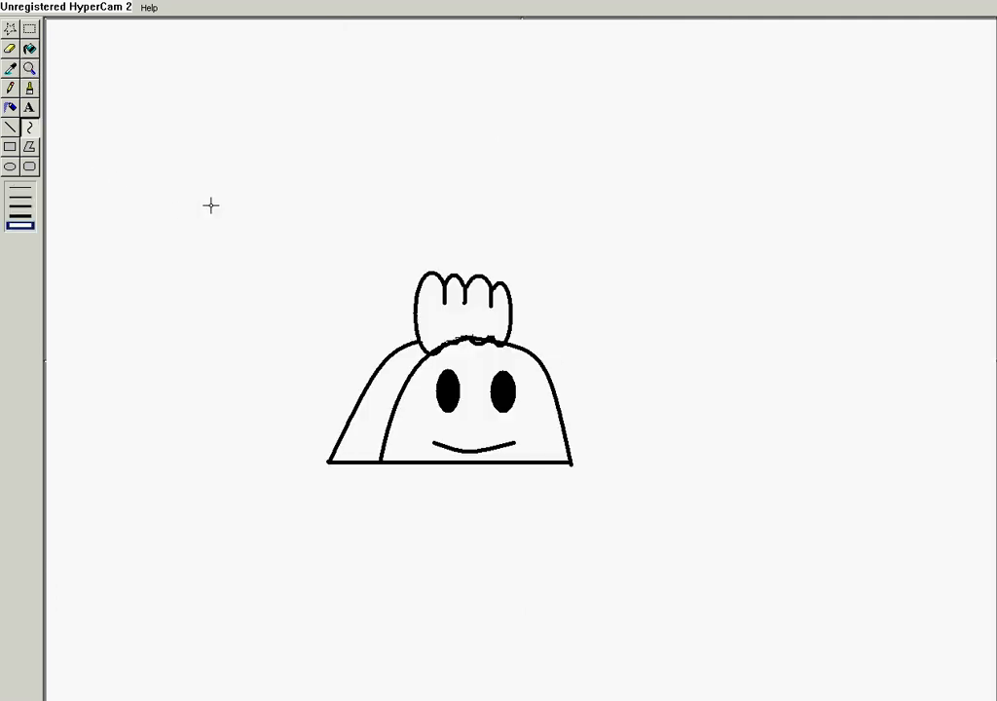
pyautogui.click(27, 62)
pyautogui.click(569, 322)
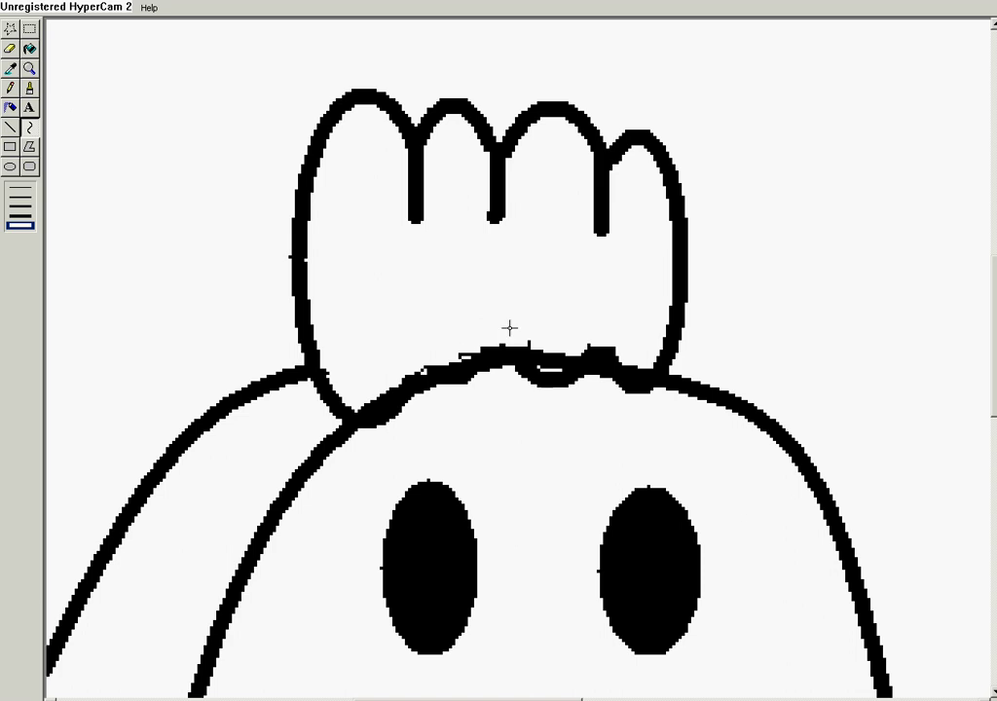
pyautogui.click(28, 86)
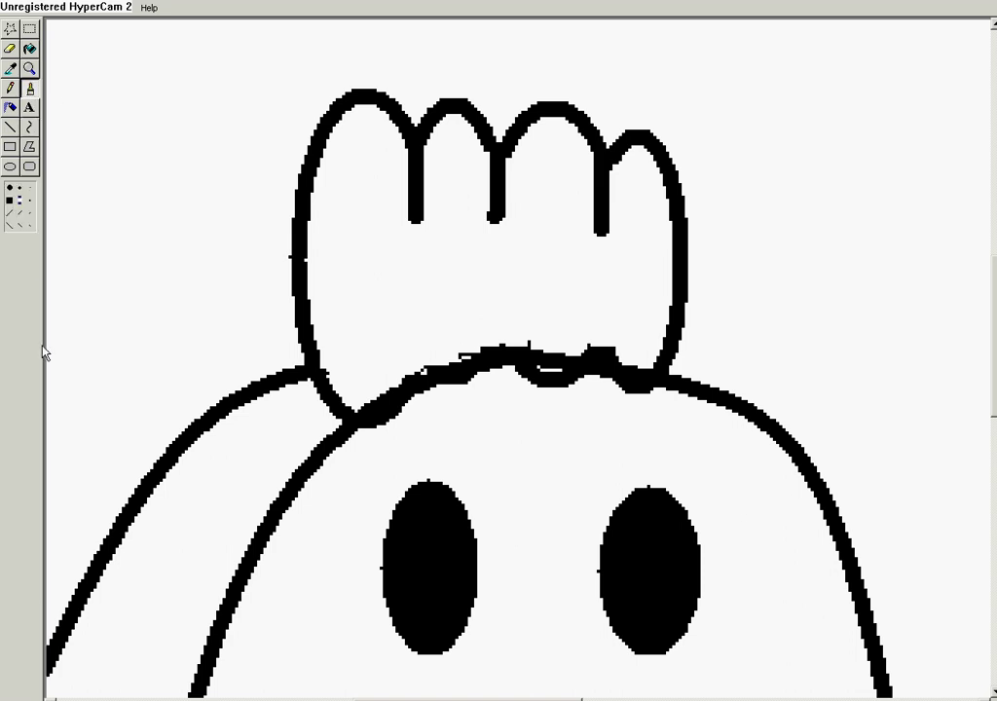
pyautogui.click(9, 199)
pyautogui.moveTo(606, 396); pyautogui.dragTo(534, 382)
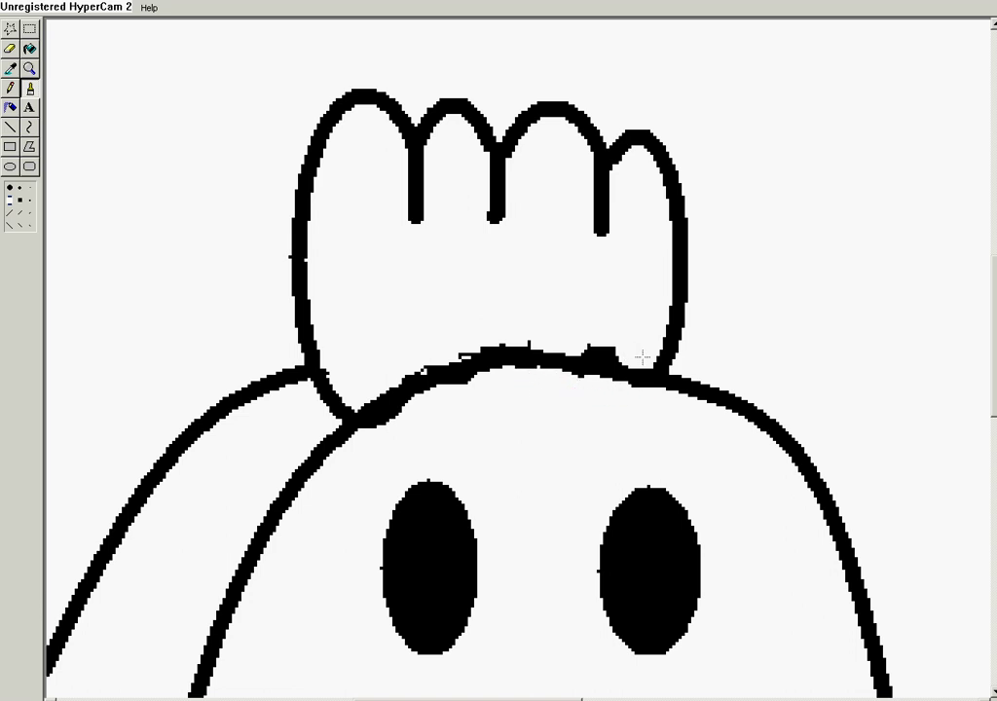
pyautogui.moveTo(637, 352); pyautogui.dragTo(598, 343)
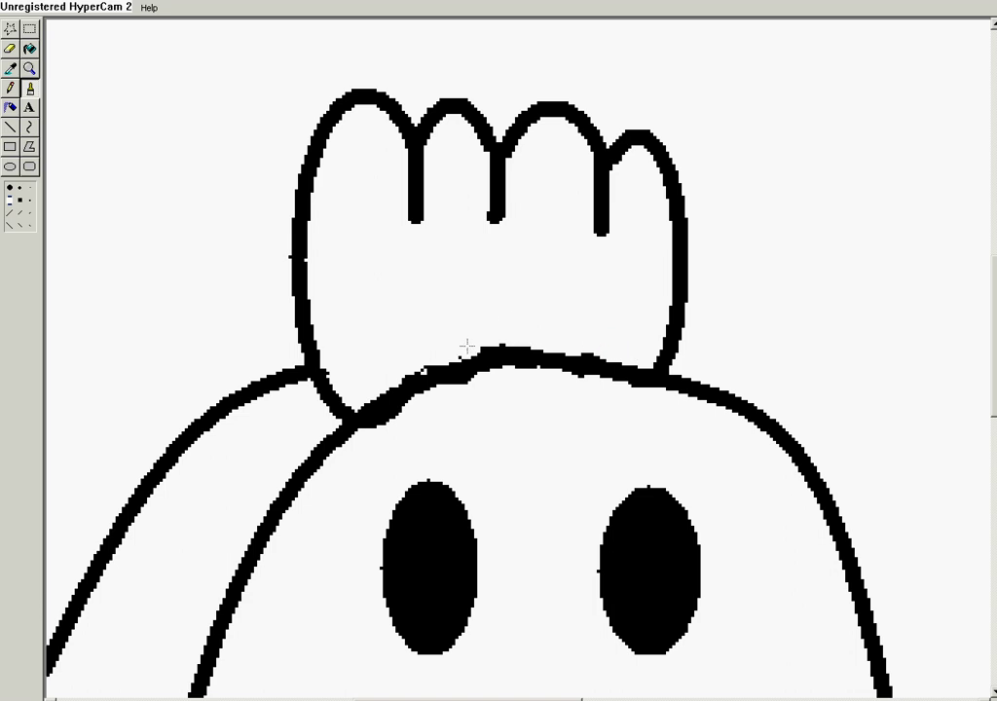
pyautogui.moveTo(463, 344); pyautogui.dragTo(416, 366)
pyautogui.click(20, 188)
pyautogui.moveTo(406, 389); pyautogui.dragTo(474, 358)
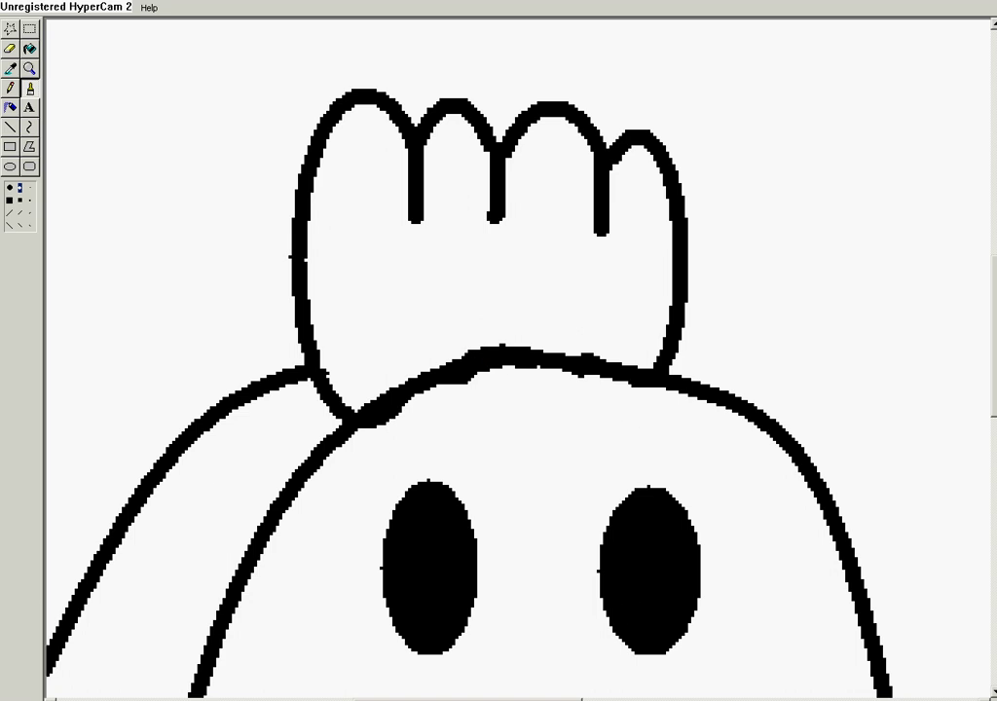
pyautogui.click(31, 70)
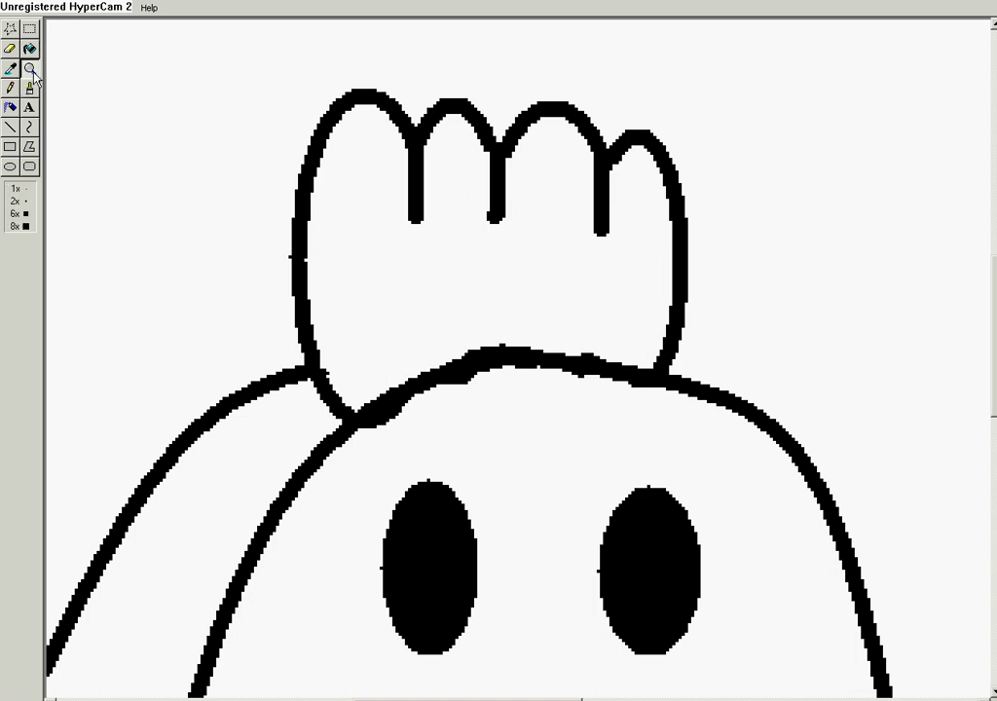
# - Fill the crest with dark green, the front of the dome with yellow and its side strip with brown
pyautogui.click(30, 193)
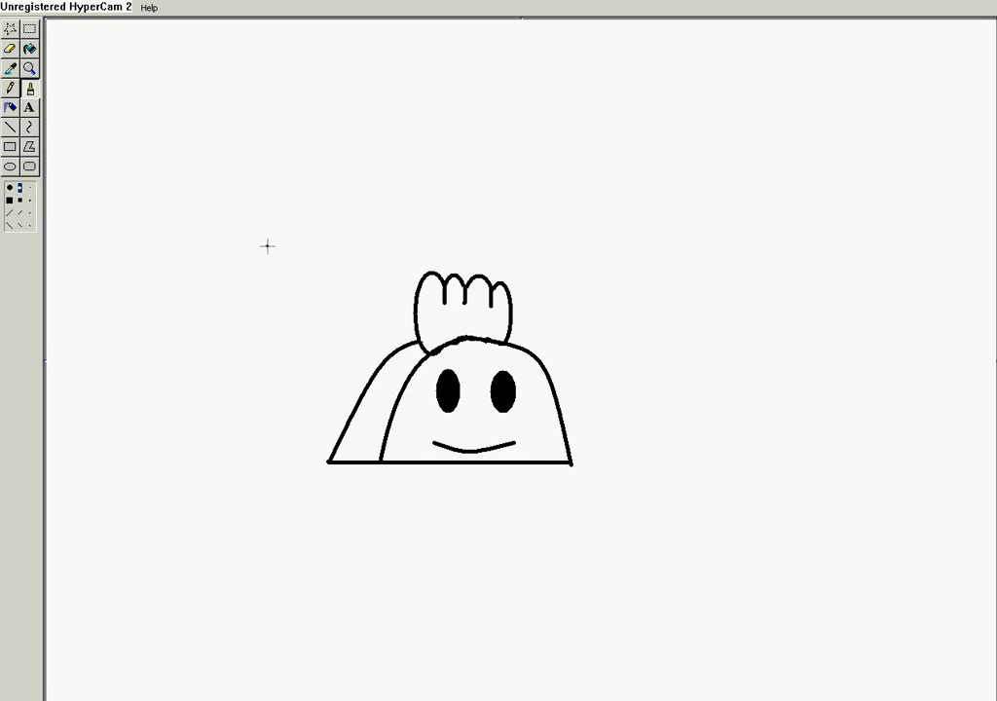
pyautogui.click(29, 49)
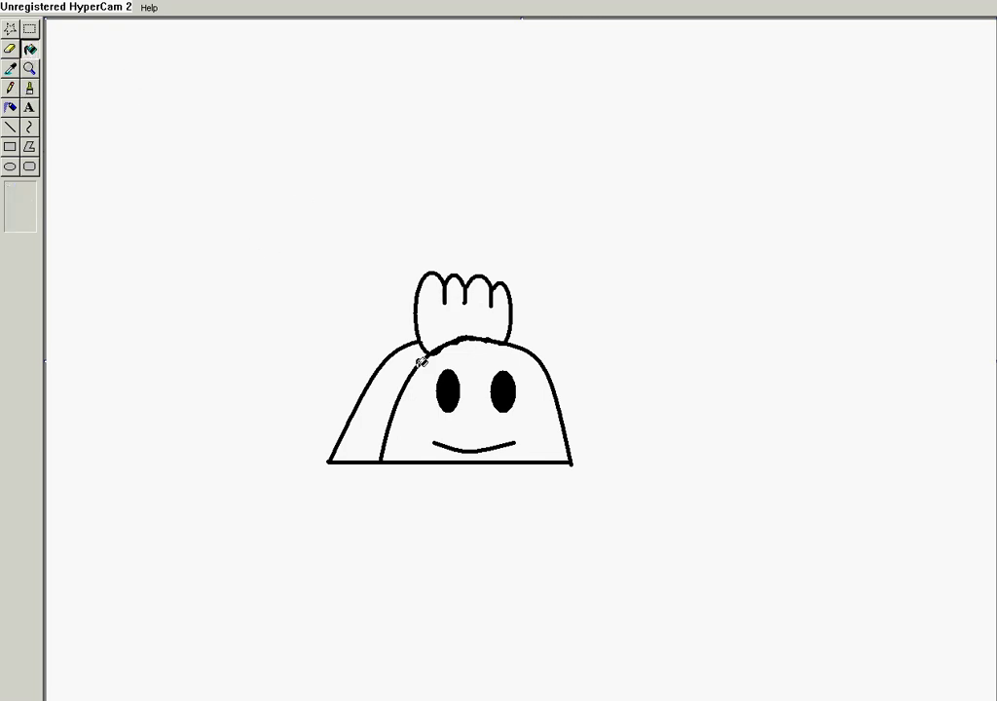
pyautogui.click(465, 318)
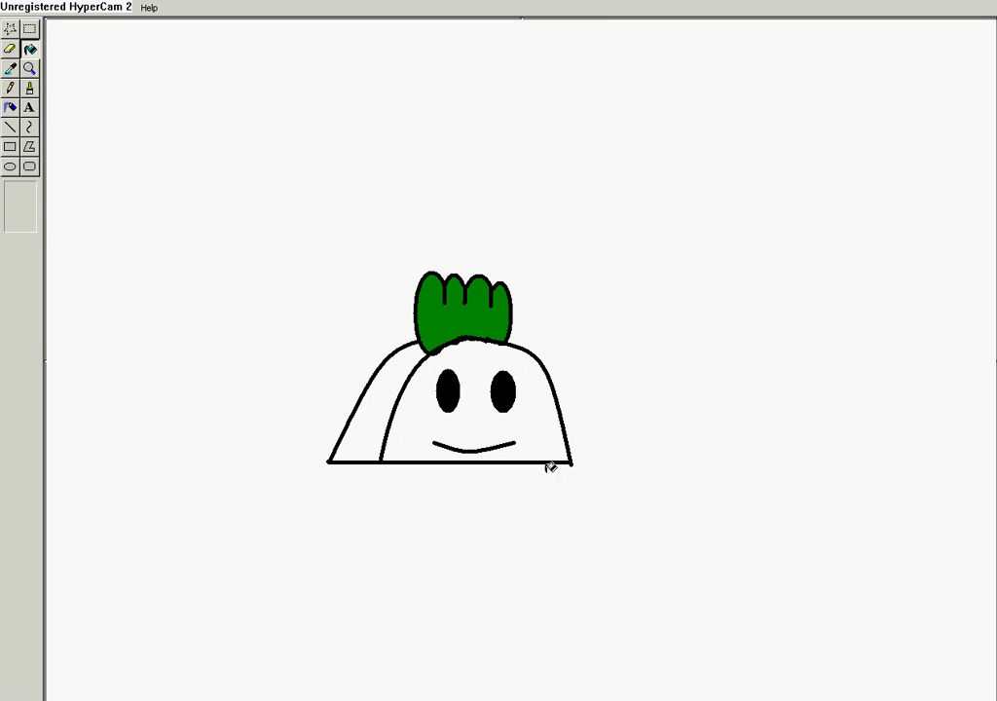
pyautogui.click(542, 429)
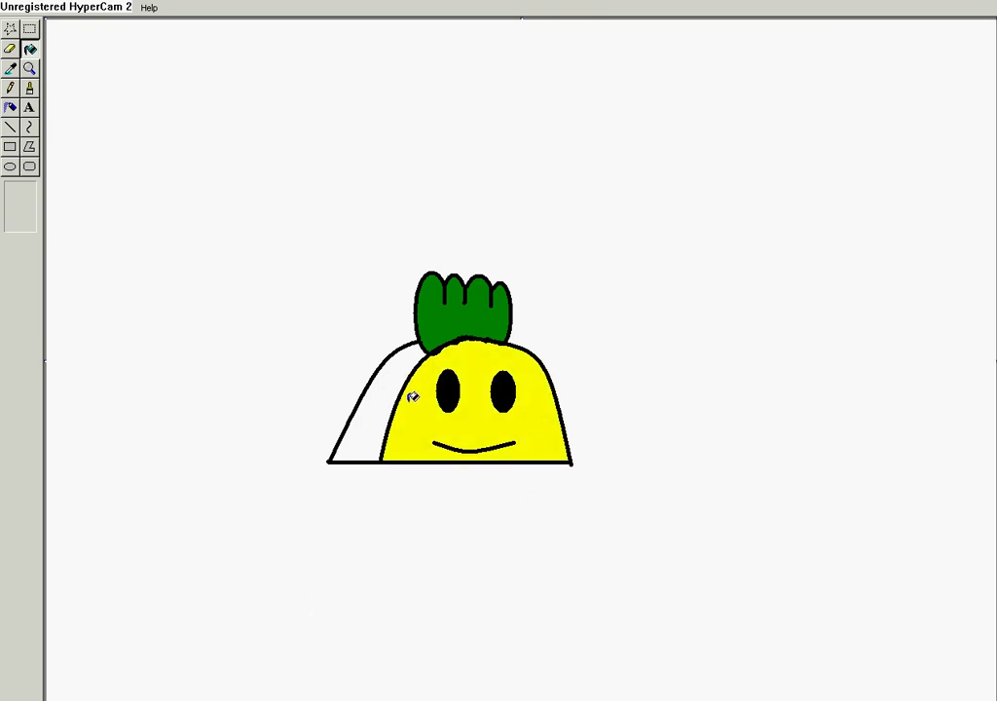
pyautogui.click(381, 407)
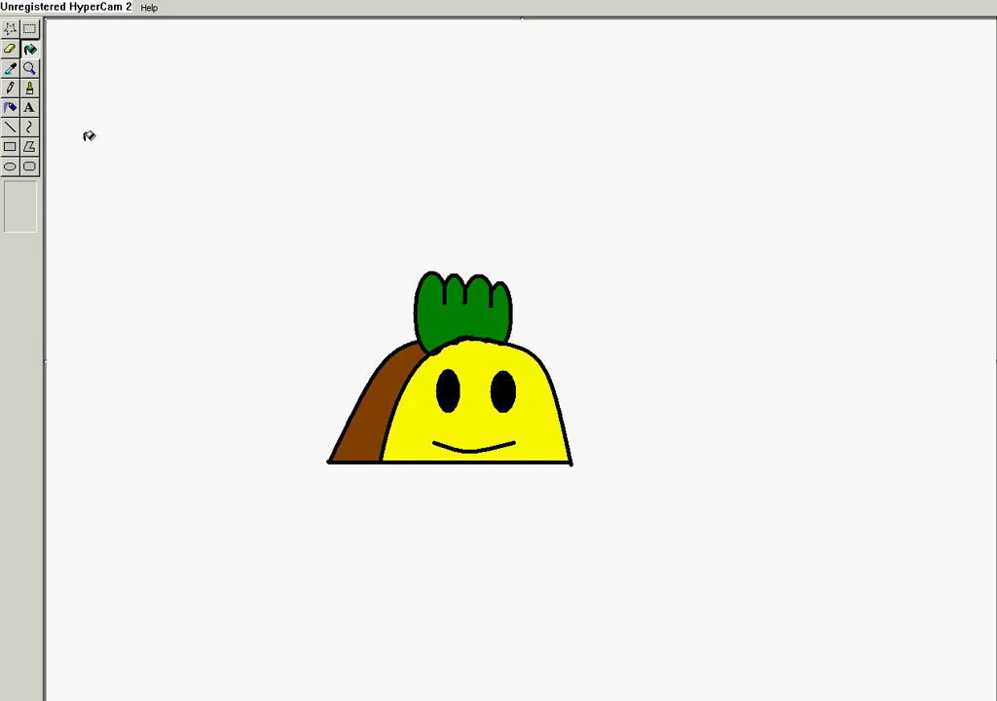
# - Scatter small black dots over the yellow face with the brush, around the eyes and smile
pyautogui.click(29, 89)
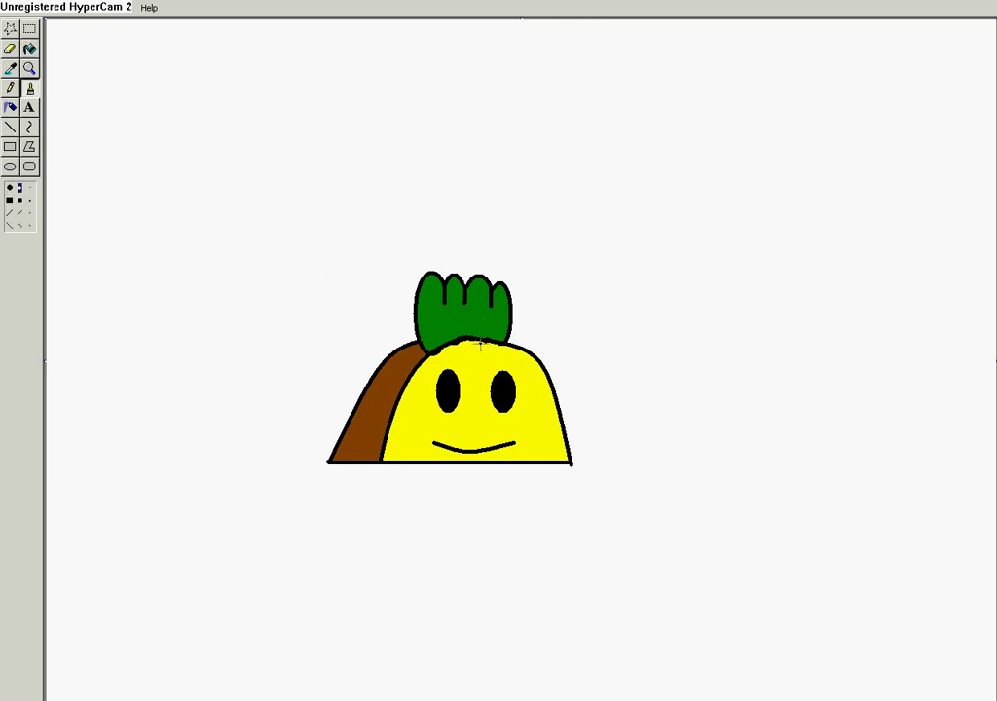
pyautogui.click(537, 433)
pyautogui.click(476, 417)
pyautogui.click(531, 446)
# - Draw two straight black legs with outward-pointing feet beneath the body and one straight, upward-slanting arm on each side
pyautogui.click(10, 127)
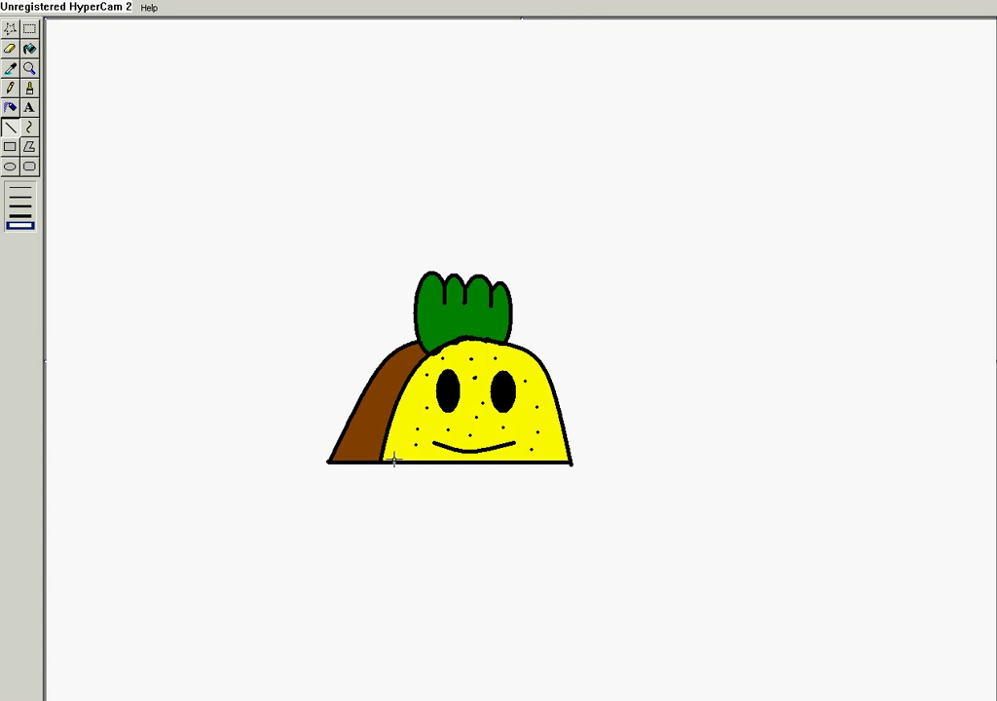
pyautogui.moveTo(394, 464); pyautogui.dragTo(395, 521)
pyautogui.rightClick(394, 520)
pyautogui.moveTo(426, 464)
pyautogui.mouseDown()
pyautogui.moveTo(427, 526)
pyautogui.moveTo(393, 526)
pyautogui.mouseUp()
pyautogui.moveTo(519, 465)
pyautogui.mouseDown()
pyautogui.moveTo(519, 534)
pyautogui.moveTo(576, 525)
pyautogui.moveTo(561, 528)
pyautogui.mouseUp()
pyautogui.moveTo(568, 441); pyautogui.dragTo(652, 378)
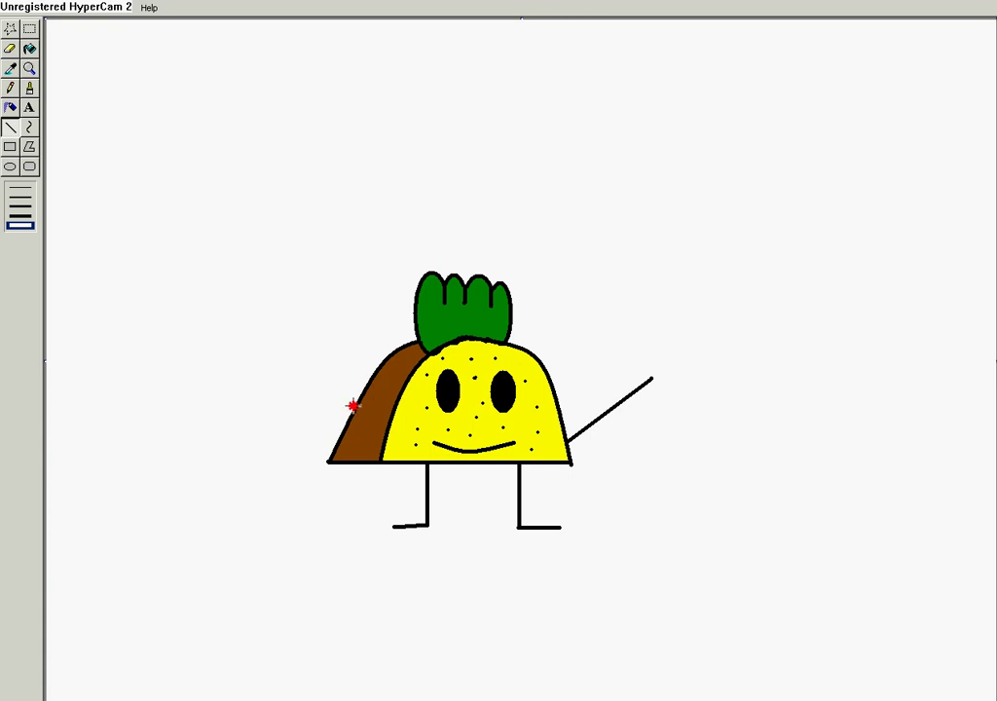
pyautogui.moveTo(352, 407); pyautogui.dragTo(271, 352)
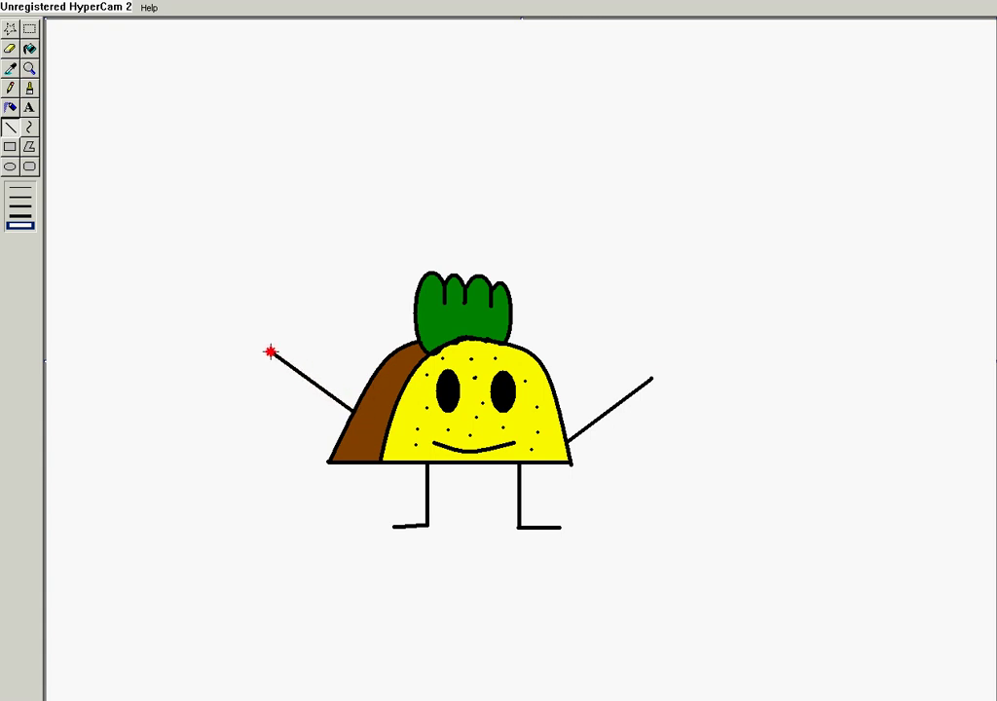